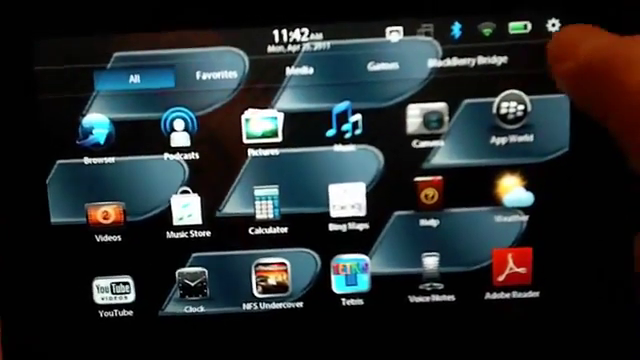
Make the downloaded lake-and-pine-trees photo the wallpaper, then close Pictures to reveal it behind the apps
drag(540, 60, 540, 200)
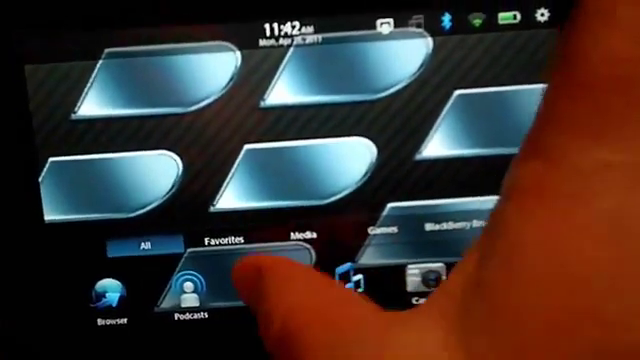
click(255, 255)
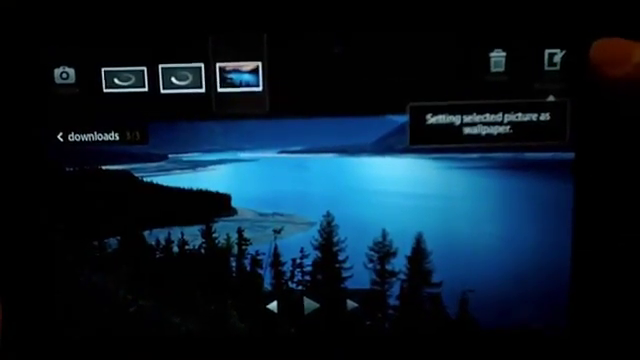
drag(480, 355, 480, 250)
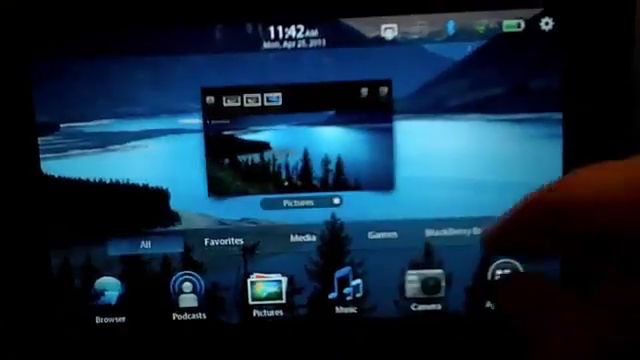
drag(335, 210, 335, 90)
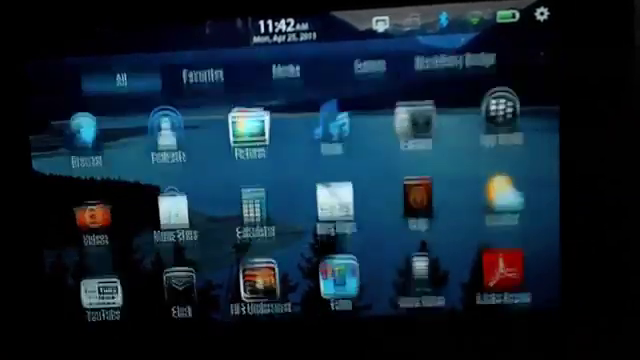
drag(330, 120, 330, 260)
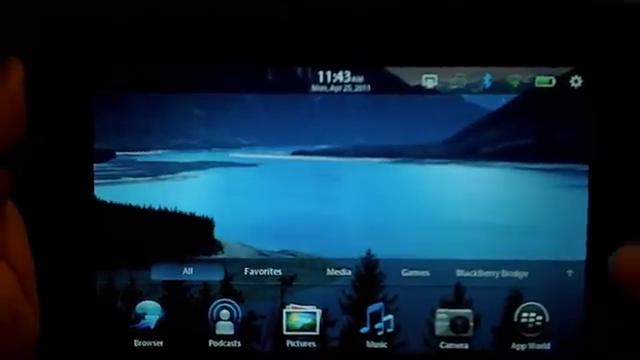
click(296, 300)
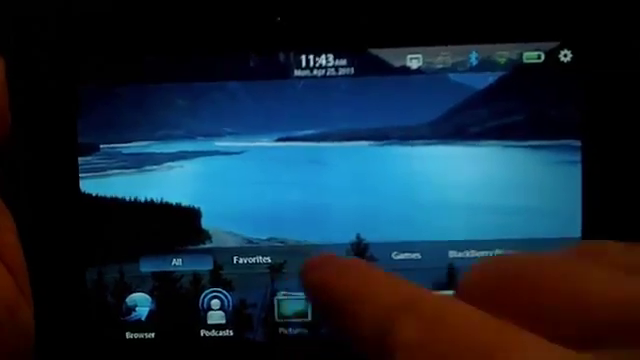